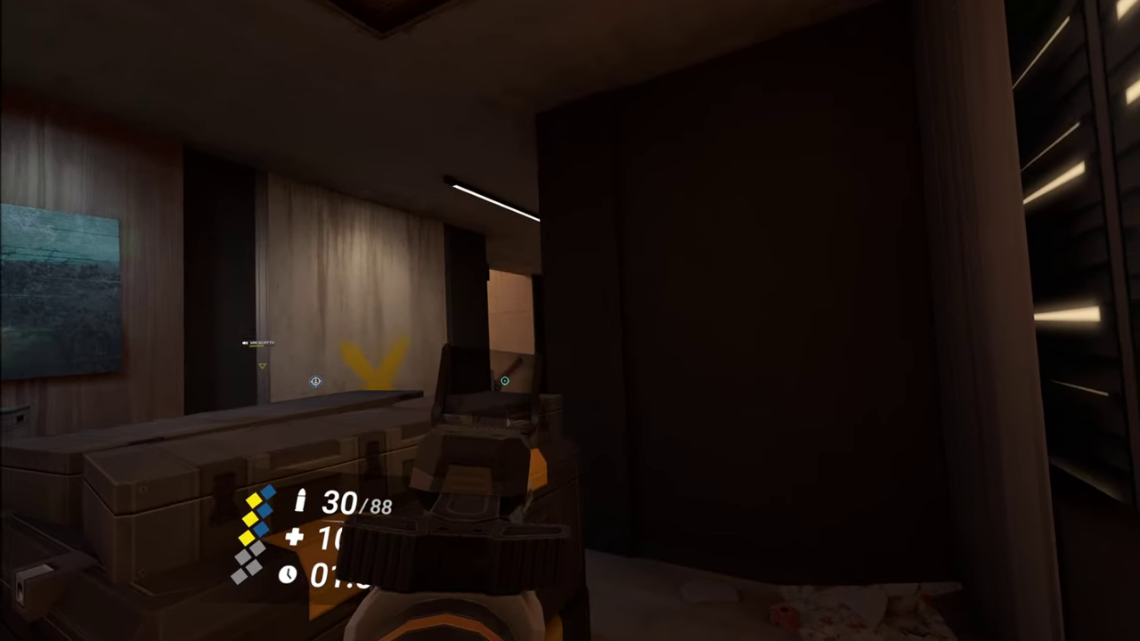
click(570, 321)
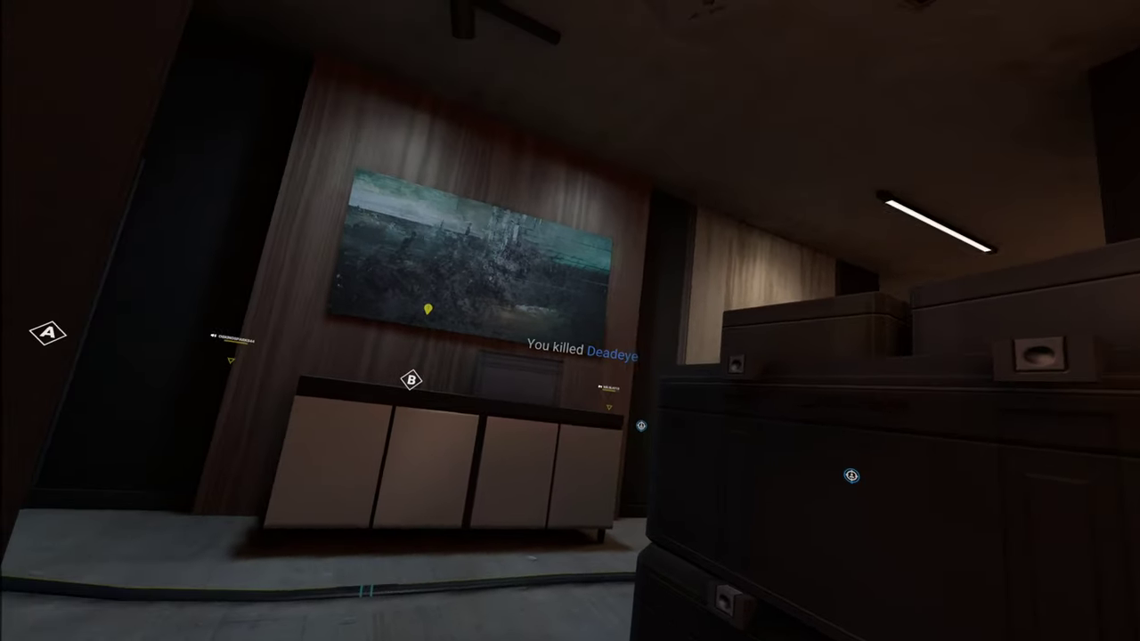
key(Tab)
key(Tab)
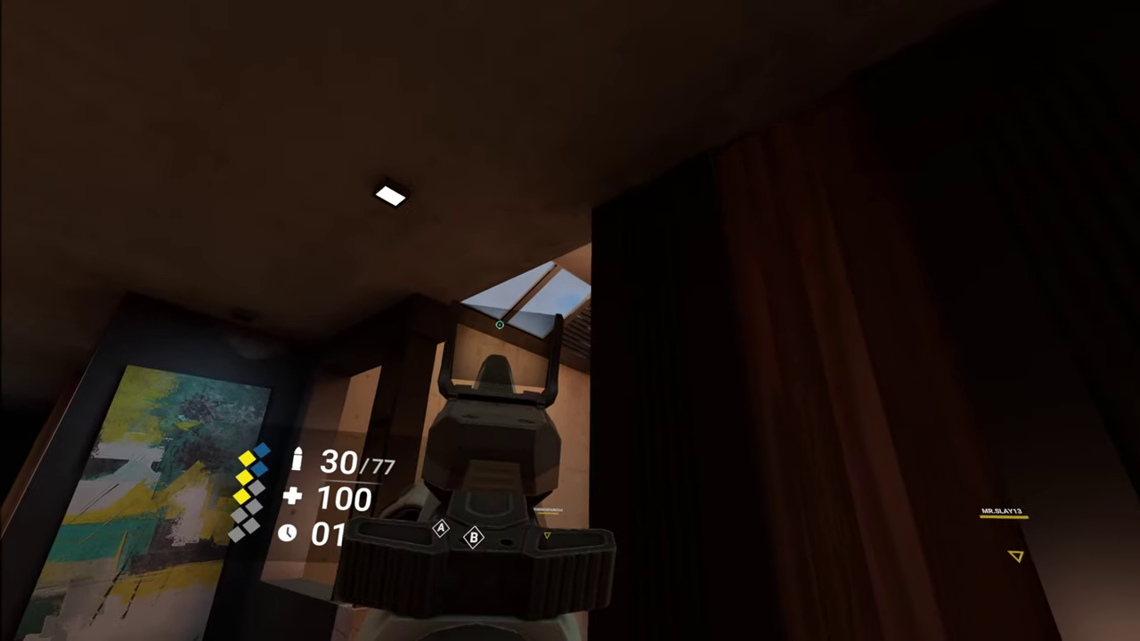
key(Escape)
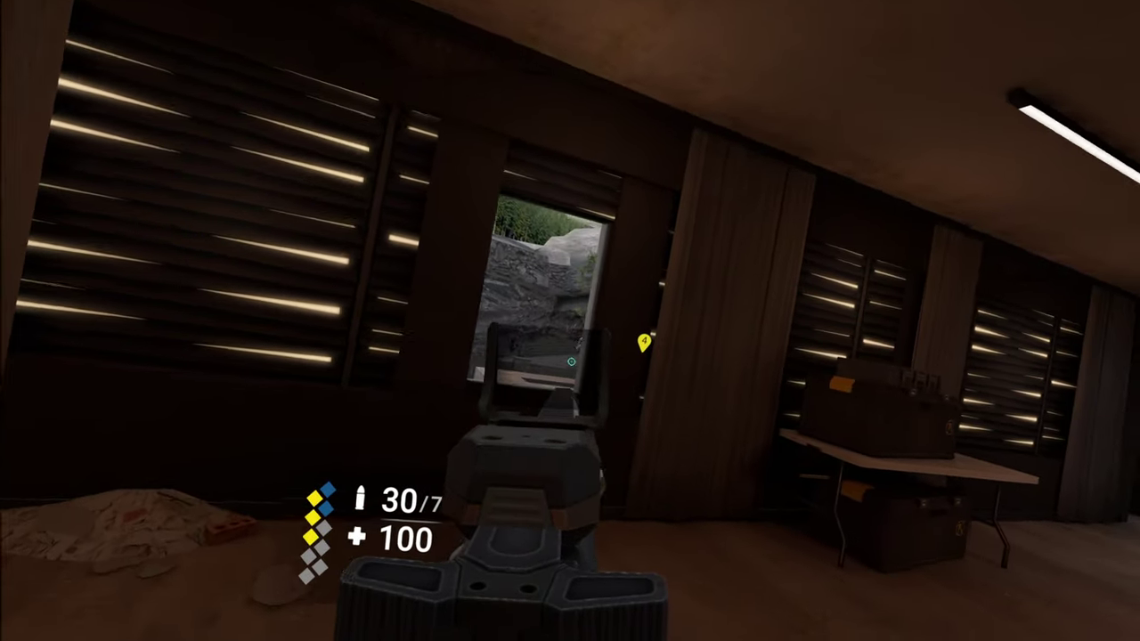
click(571, 361)
click(525, 383)
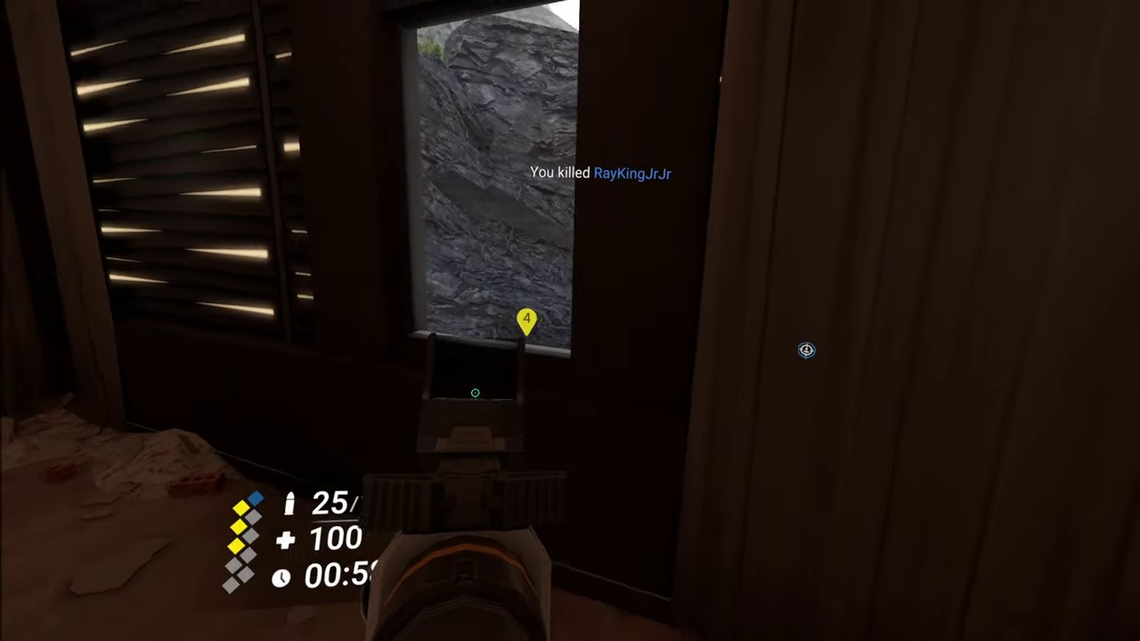